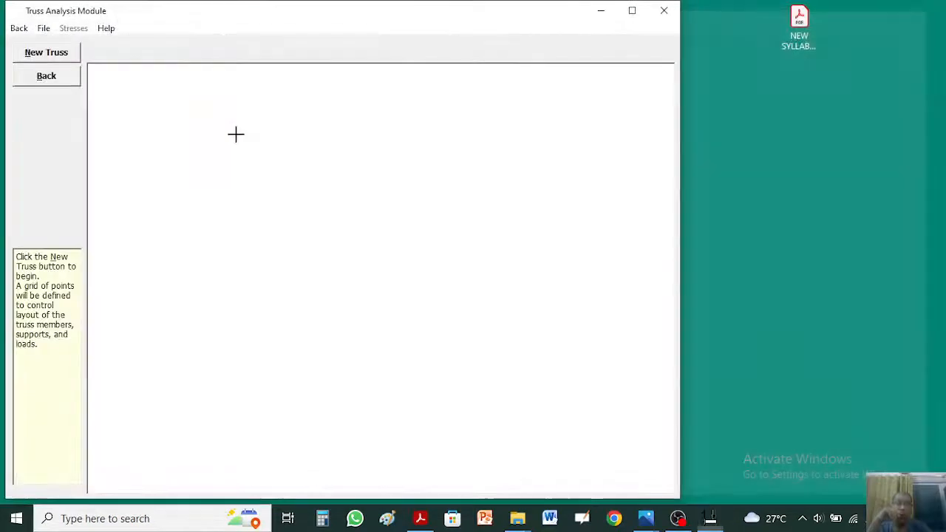
Create a new truss grid with horizontal and vertical spacing intervals of 1 and 3 spaces in each direction
click(633, 11)
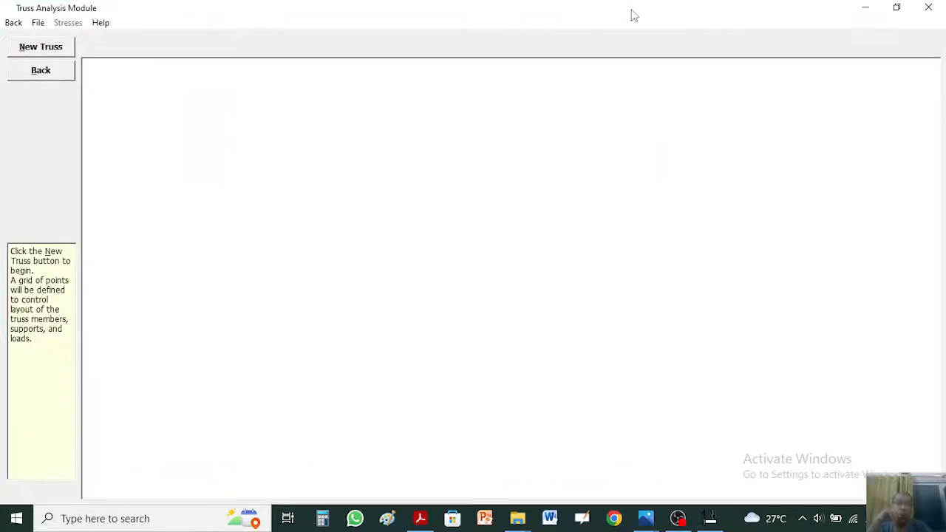
click(41, 46)
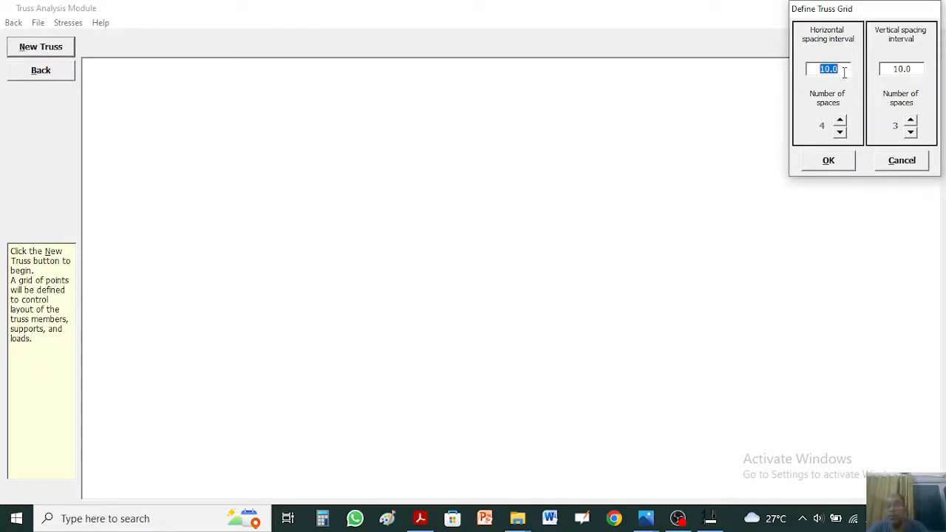
text(1)
click(840, 133)
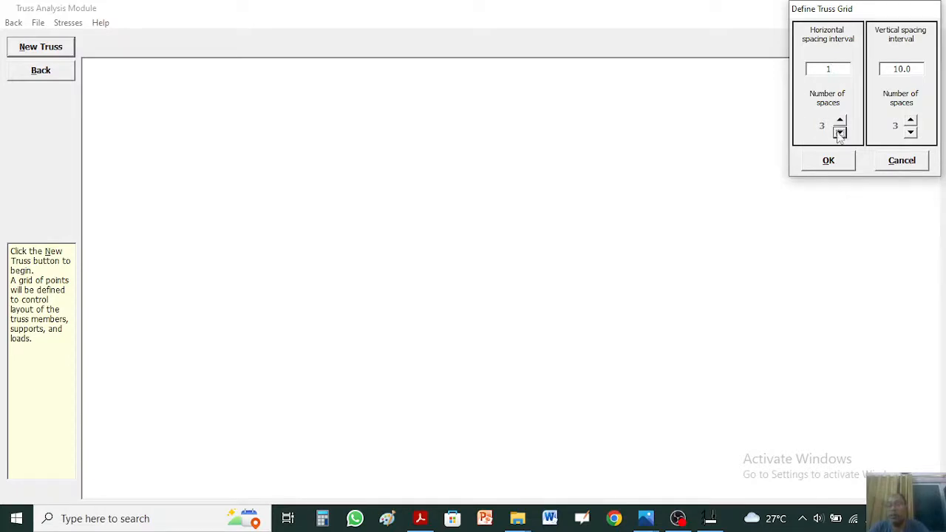
double_click(901, 68)
text(1)
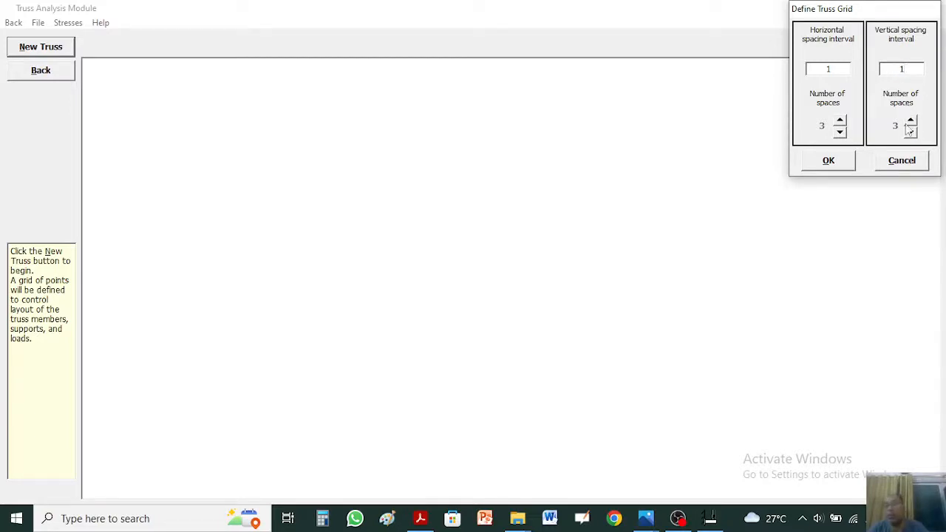
click(826, 167)
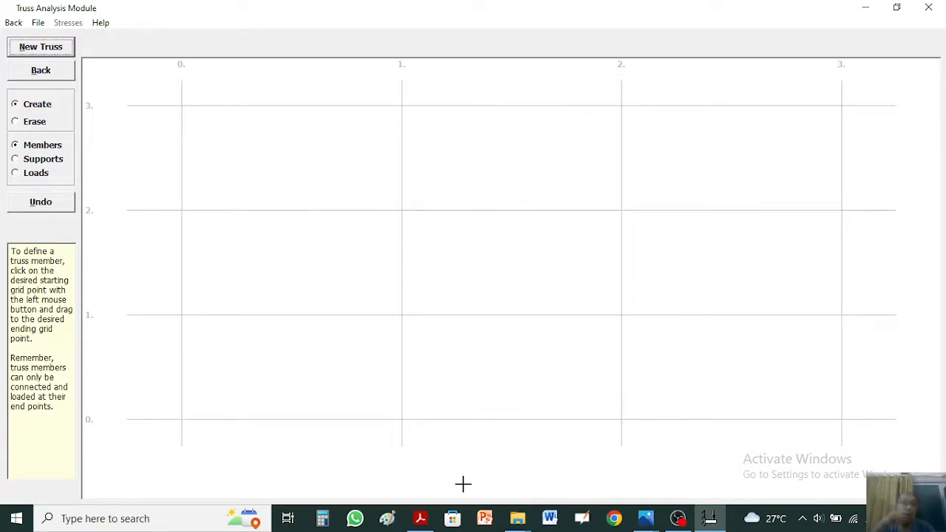
Check the truss figure in Example 6.1 of the PDF, then draw a vertical member from (0, 0) to (0, 2) and erase it
click(419, 520)
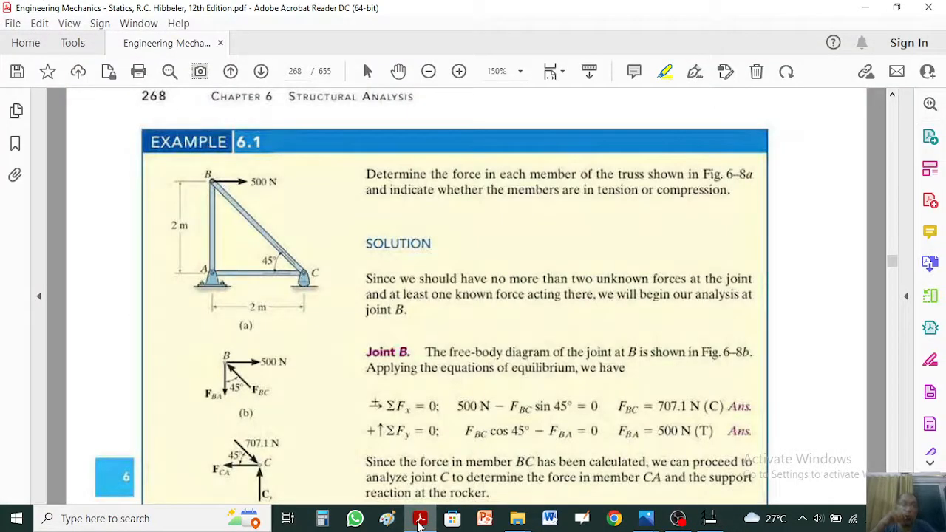
click(419, 519)
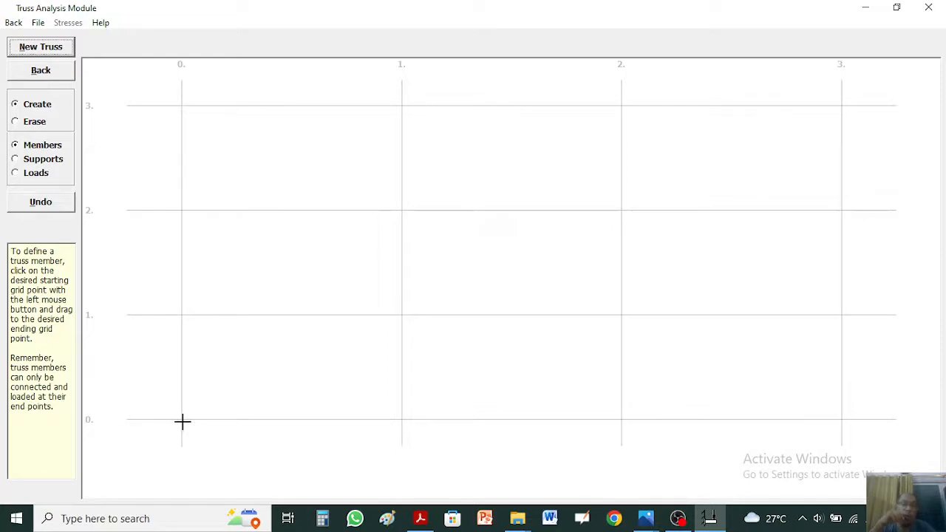
drag(182, 423, 181, 211)
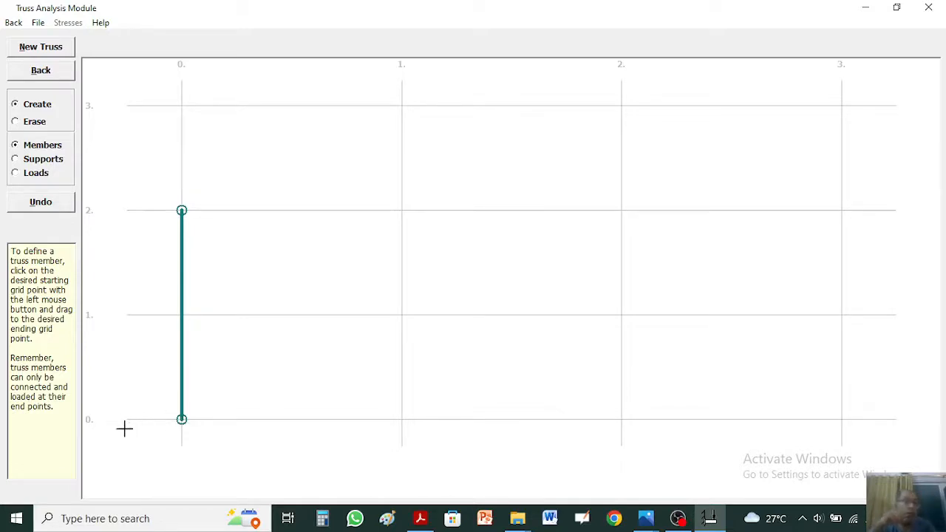
click(24, 125)
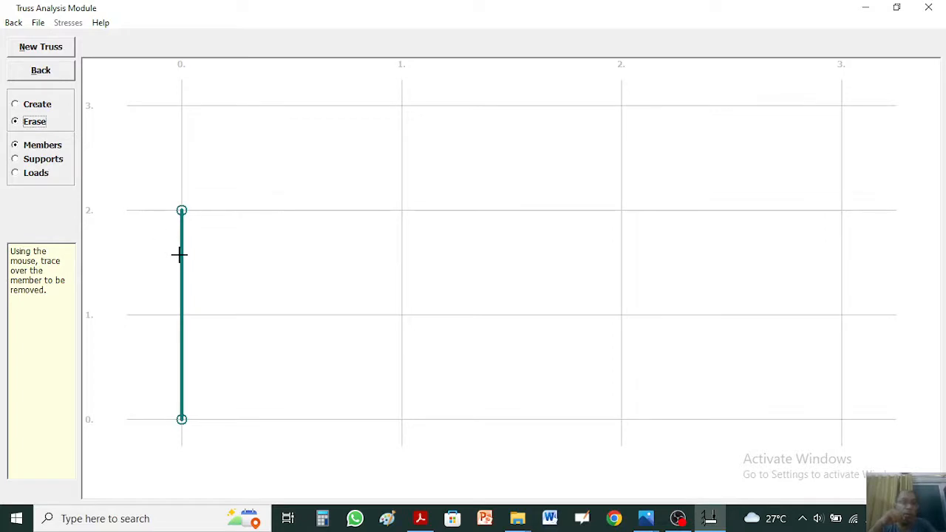
mouse_move(181, 210)
mouse_down()
mouse_move(192, 360)
mouse_move(181, 420)
mouse_up()
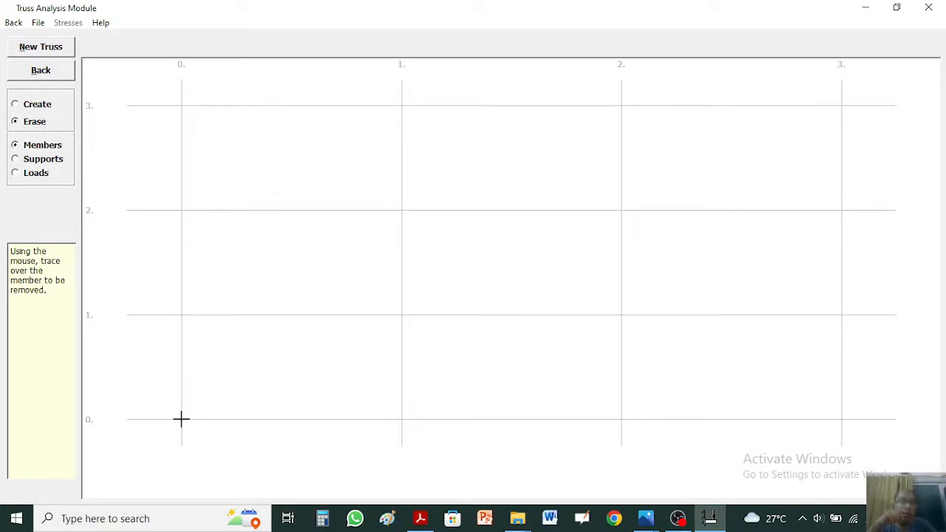
Define a new truss grid with spacing intervals of 1, using 4 horizontal spaces and 2 vertical spaces
click(37, 48)
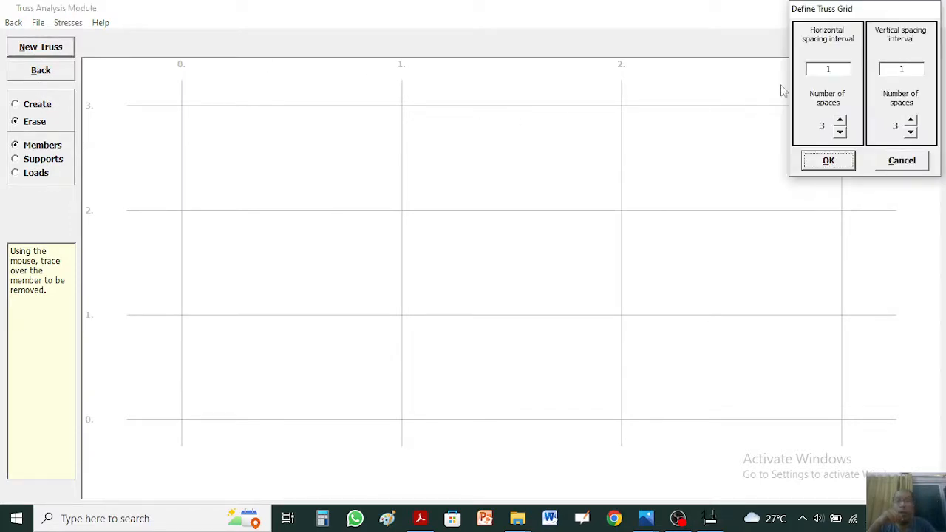
double_click(839, 68)
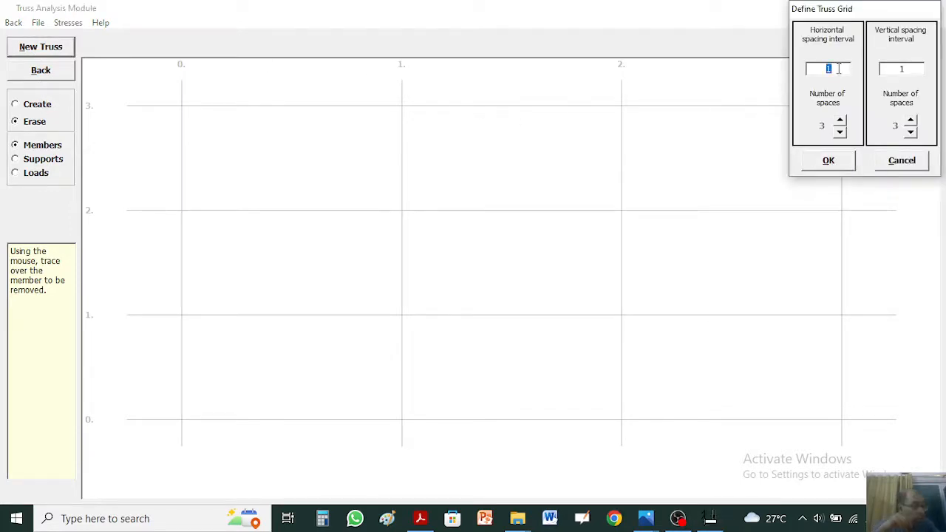
text(1)
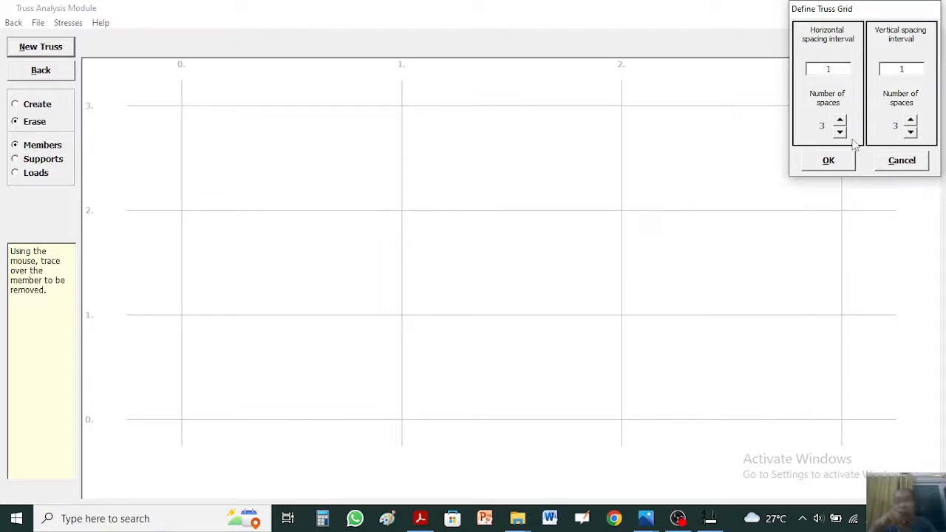
click(840, 121)
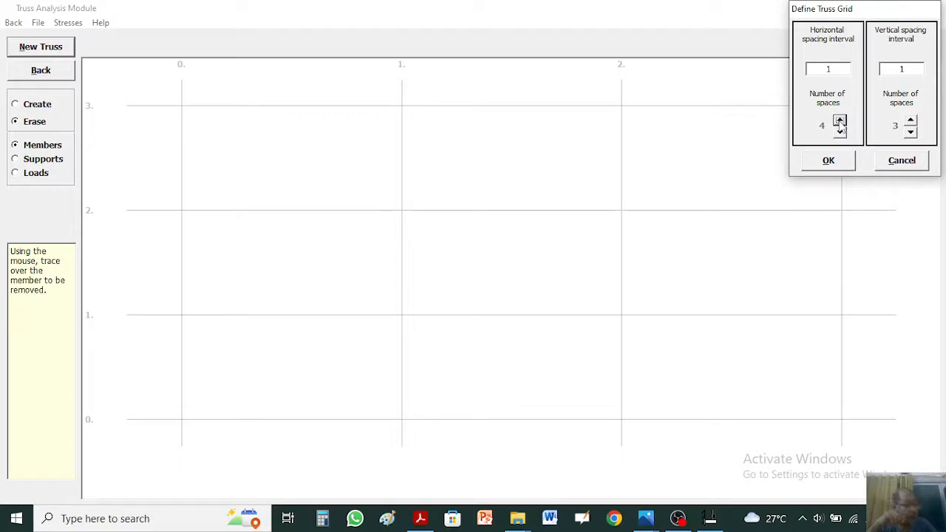
double_click(914, 70)
text(1)
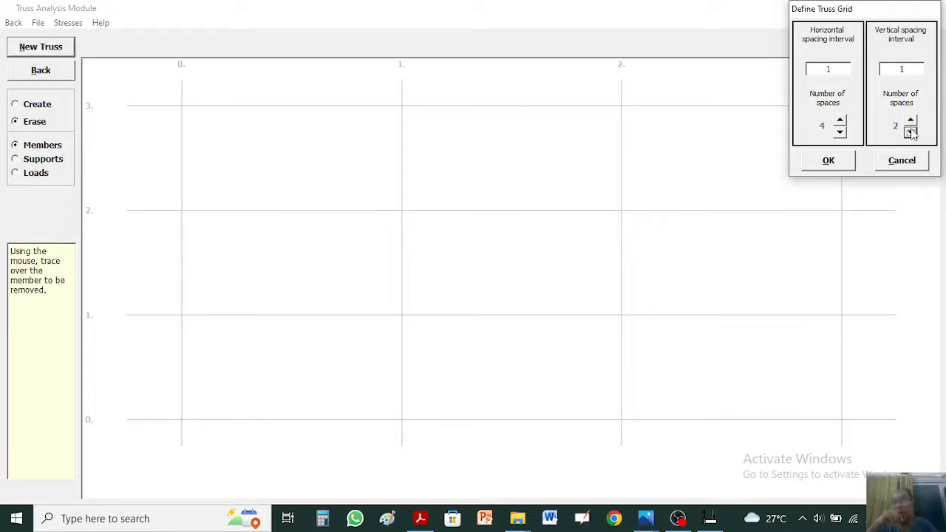
click(829, 167)
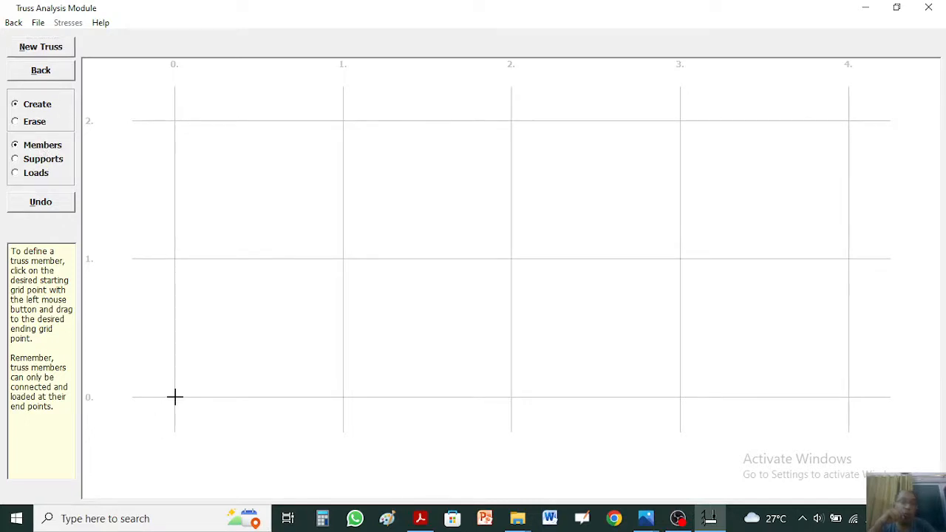
Draw the triangular truss with members connecting the grid points (0, 0), (0, 2) and (2, 0)
mouse_move(174, 397)
mouse_down()
mouse_move(150, 137)
mouse_move(174, 120)
mouse_up()
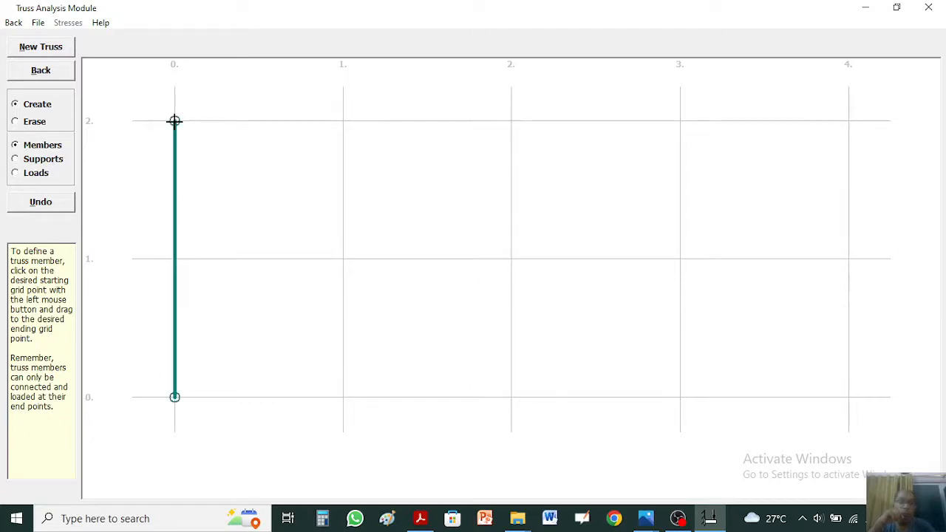
drag(175, 397, 512, 397)
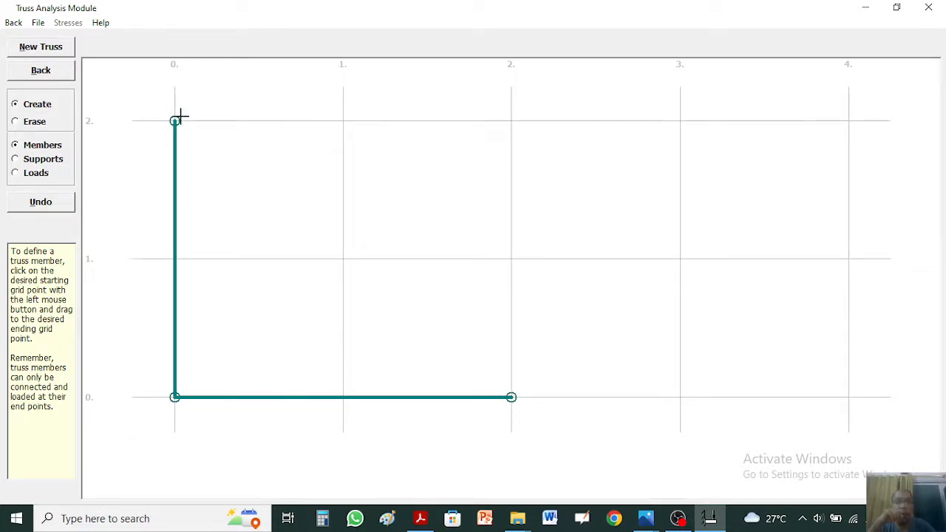
drag(178, 119, 512, 397)
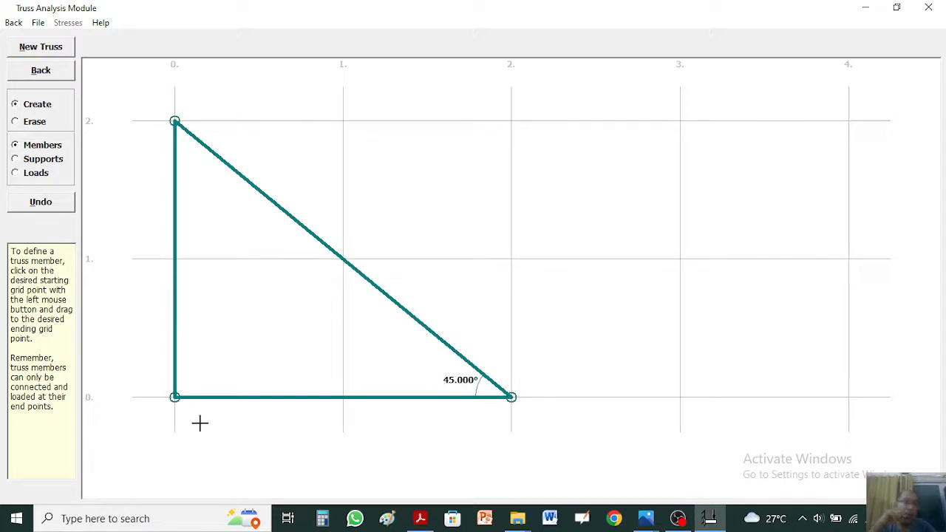
Check the supports in the PDF example and add a pinned support at (0, 0) and a roller support at (2, 0)
click(418, 519)
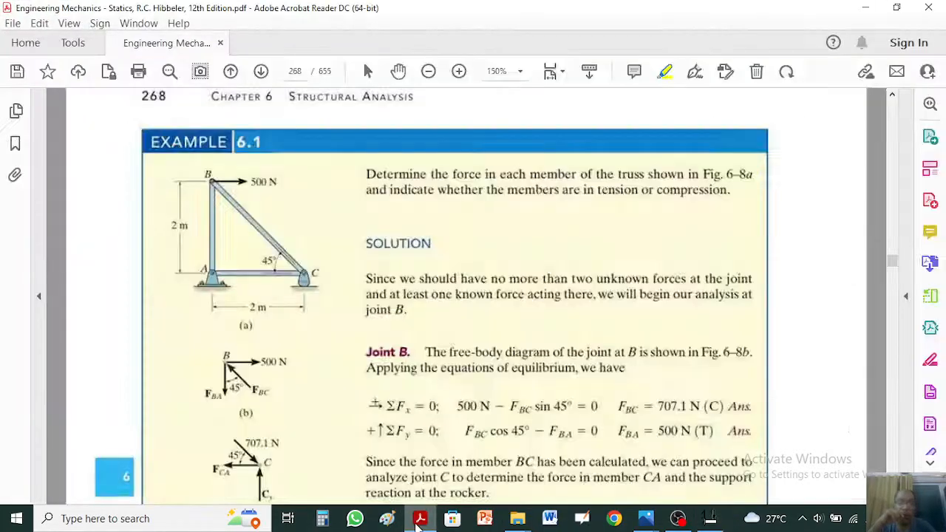
click(418, 519)
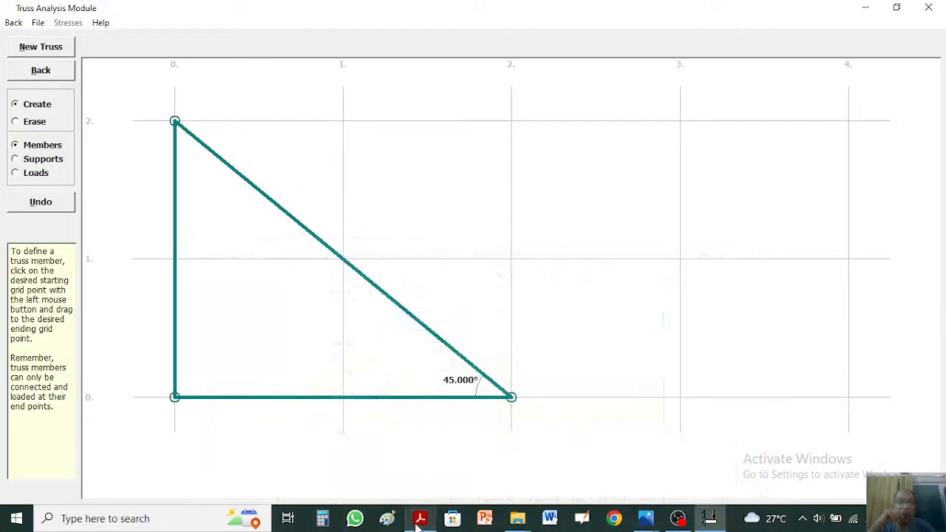
click(43, 163)
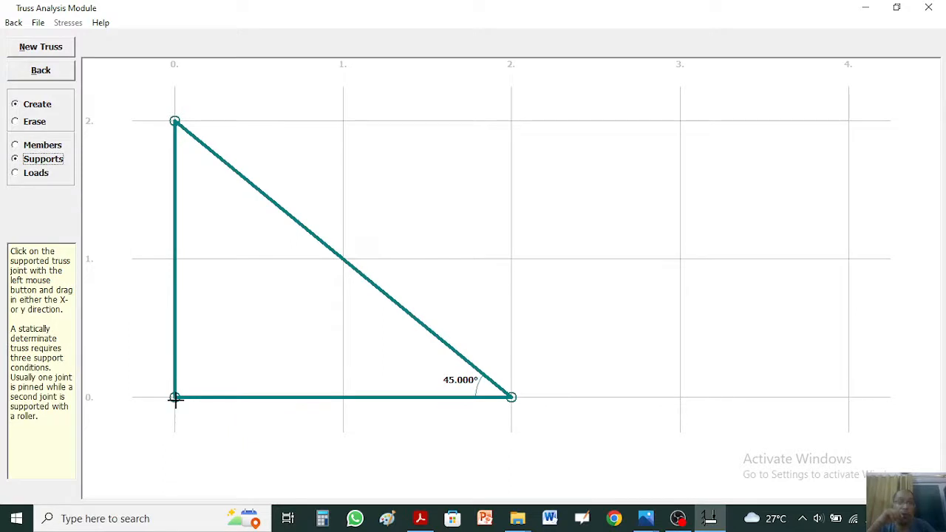
mouse_move(175, 399)
mouse_down()
mouse_move(176, 422)
mouse_move(158, 402)
mouse_up()
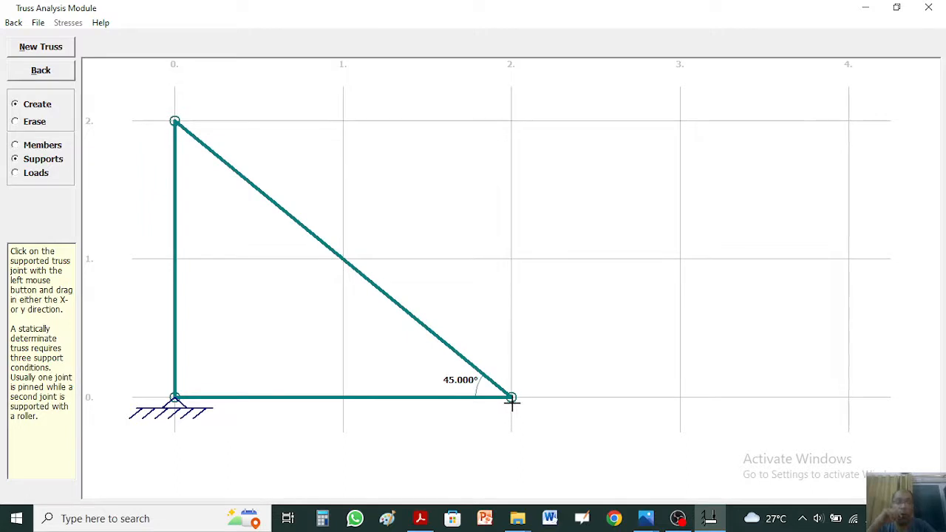
mouse_move(512, 400)
mouse_down()
mouse_move(511, 462)
mouse_move(512, 415)
mouse_up()
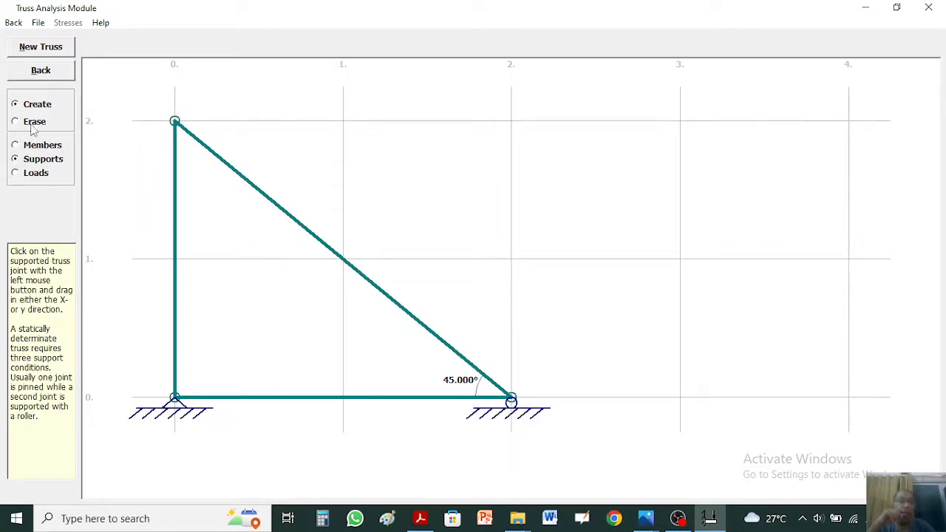
Apply a horizontal load of 500 acting left to right at the joint at (0, 2)
click(42, 176)
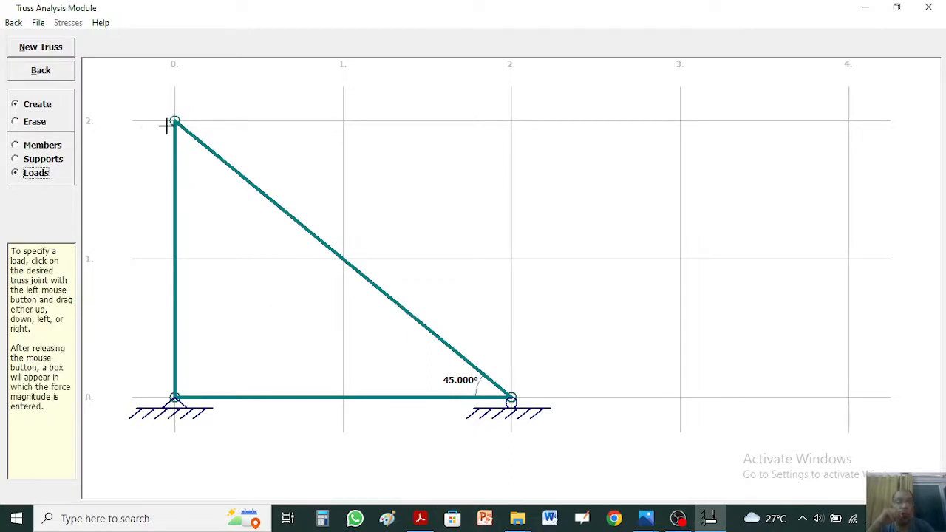
drag(175, 121, 230, 128)
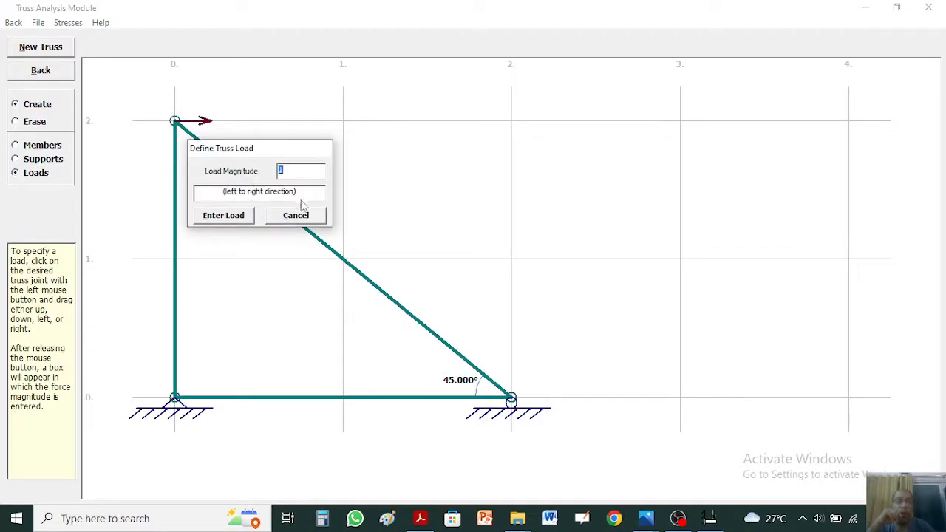
text(500)
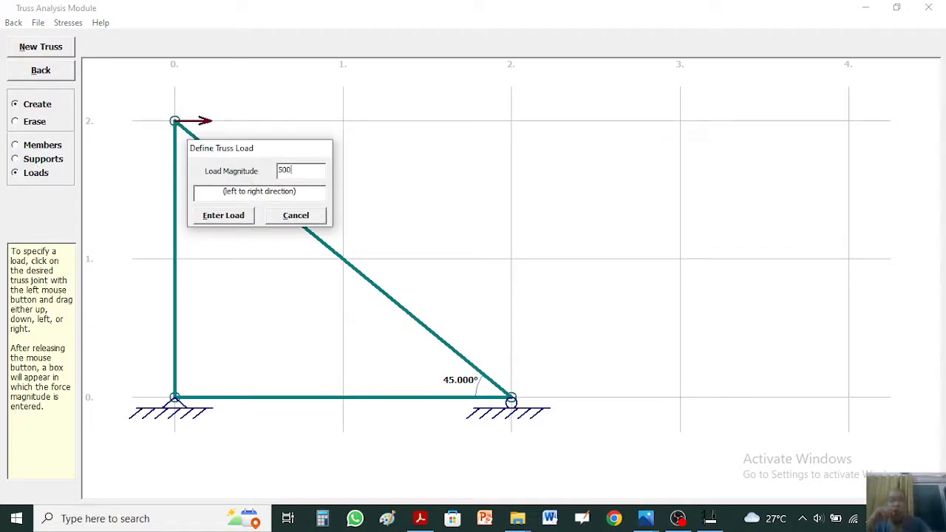
click(225, 221)
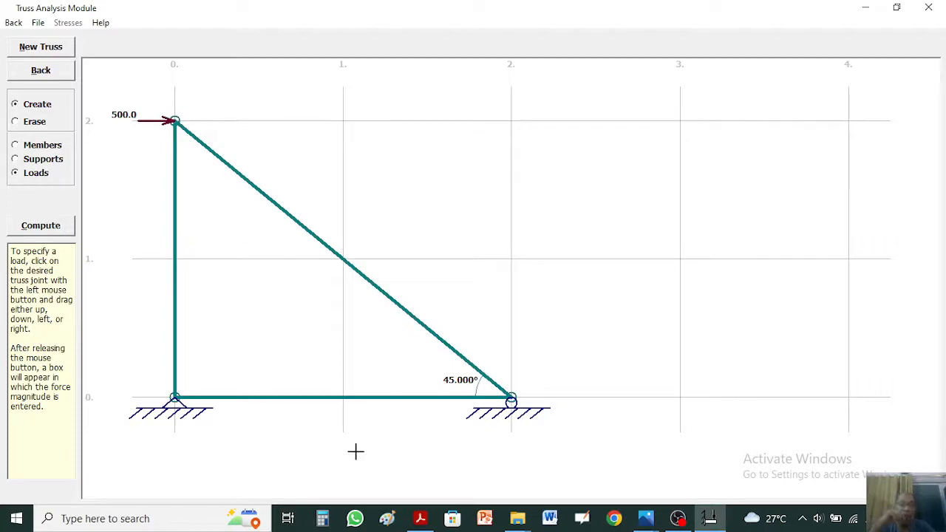
Compare the model with the PDF example, compute the truss forces and view the list of support reactions
click(421, 520)
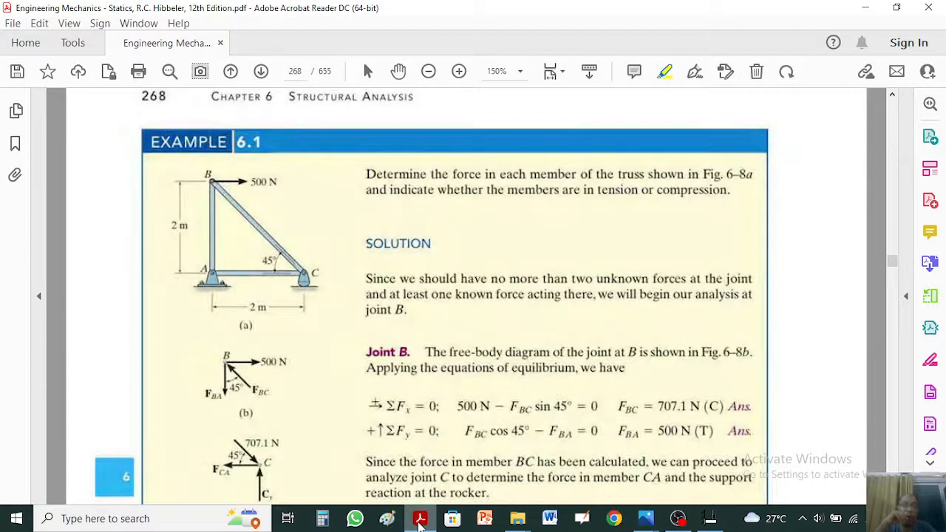
click(419, 520)
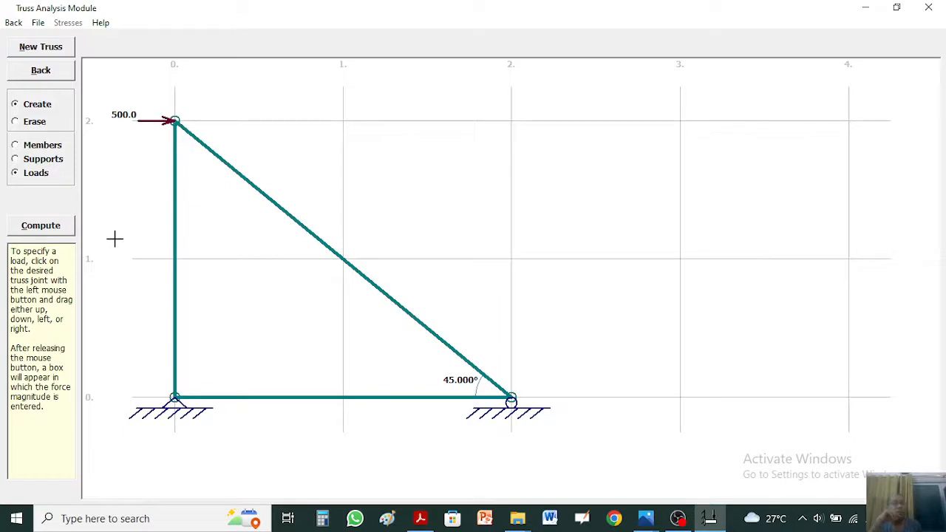
click(41, 228)
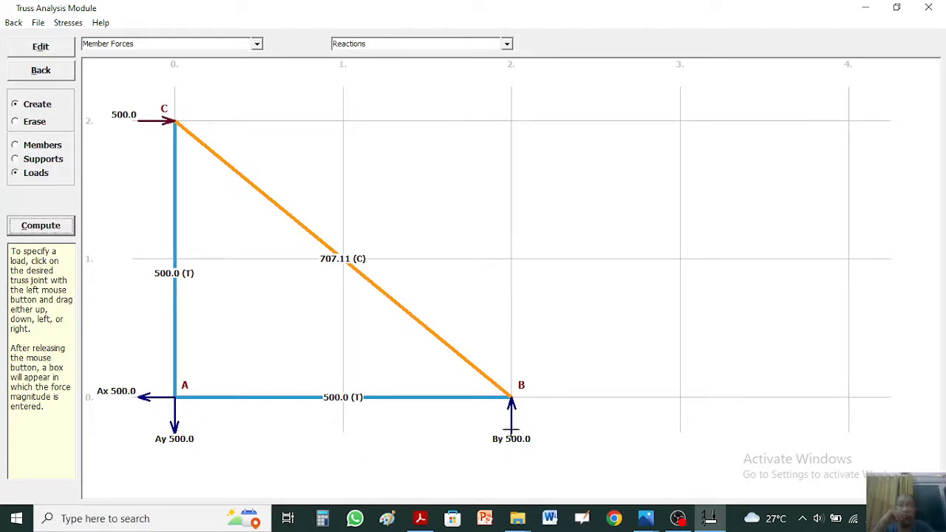
click(507, 45)
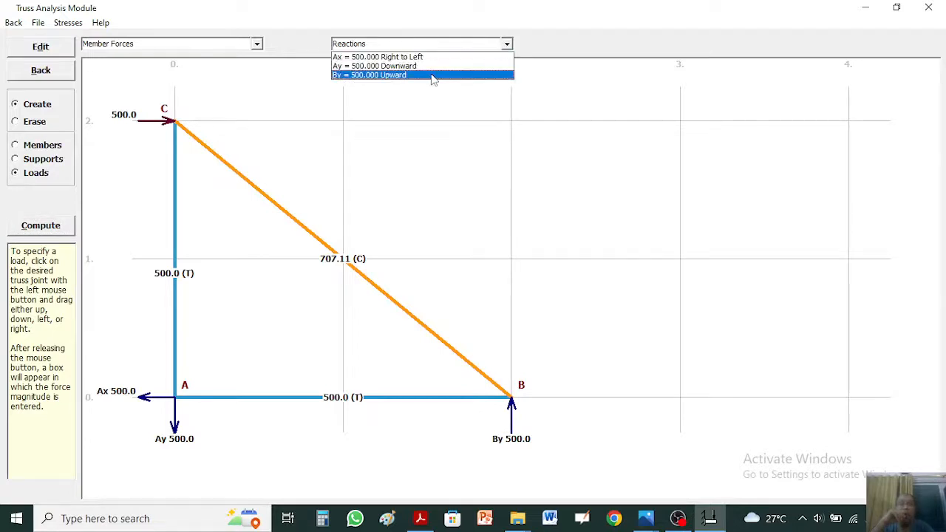
click(440, 140)
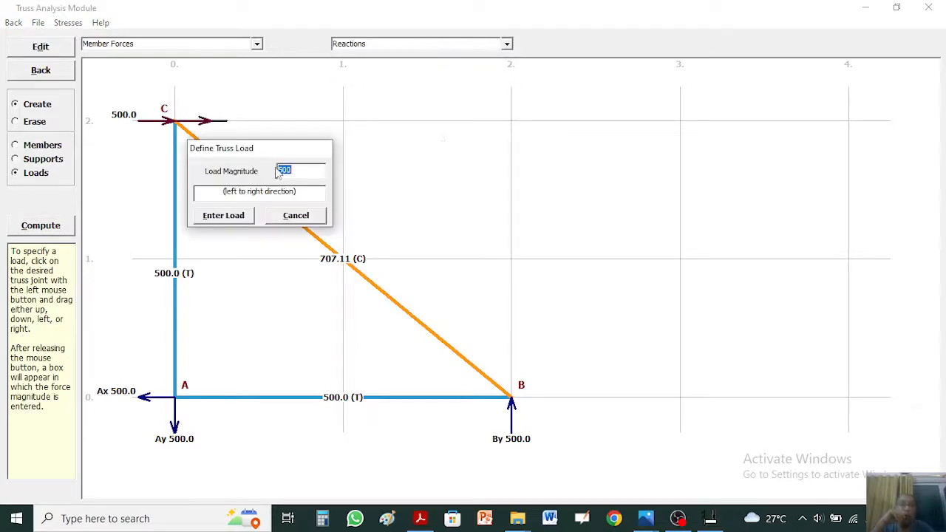
click(294, 219)
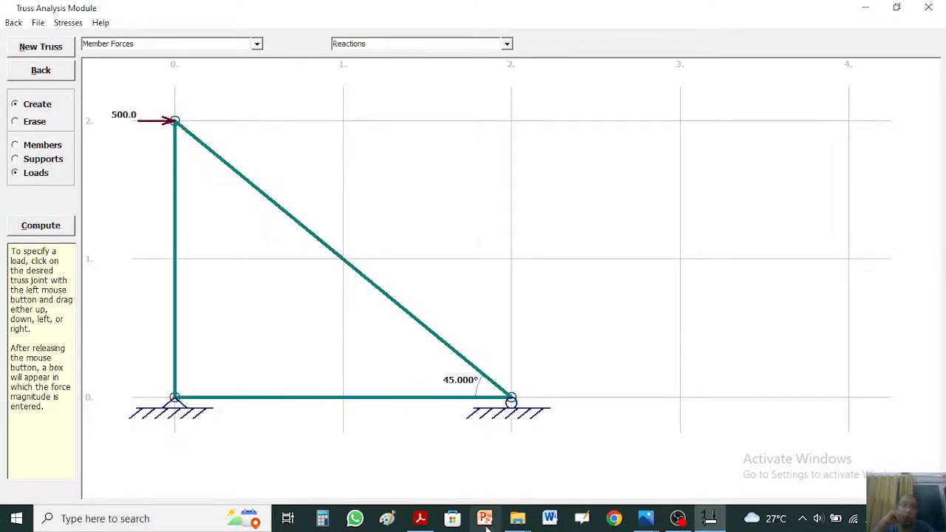
mouse_move(519, 523)
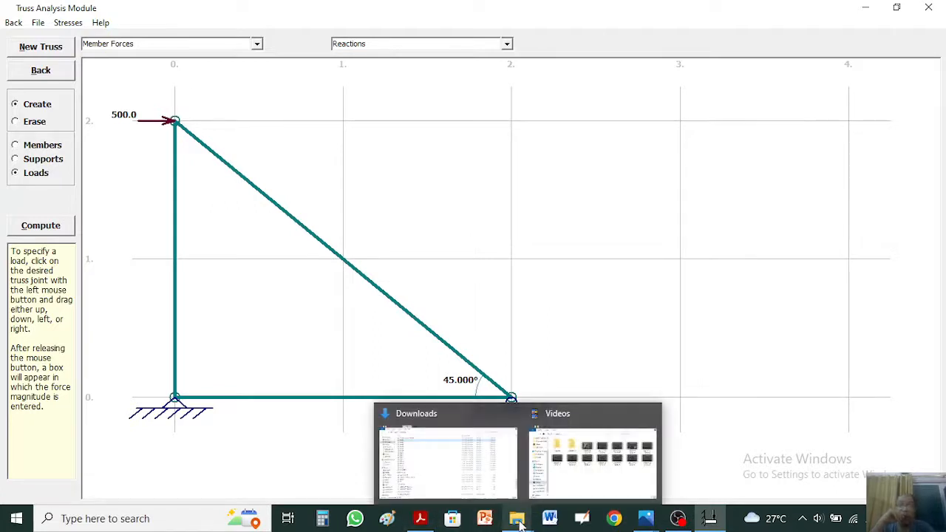
Check the truss geometry, supports and load against Example 6.1 in the PDF and compute the member forces and reactions
click(420, 518)
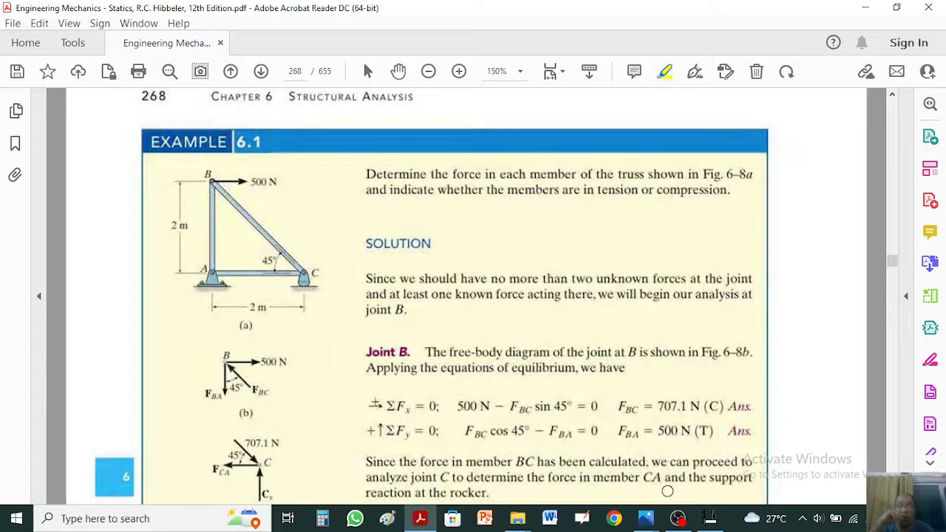
click(710, 519)
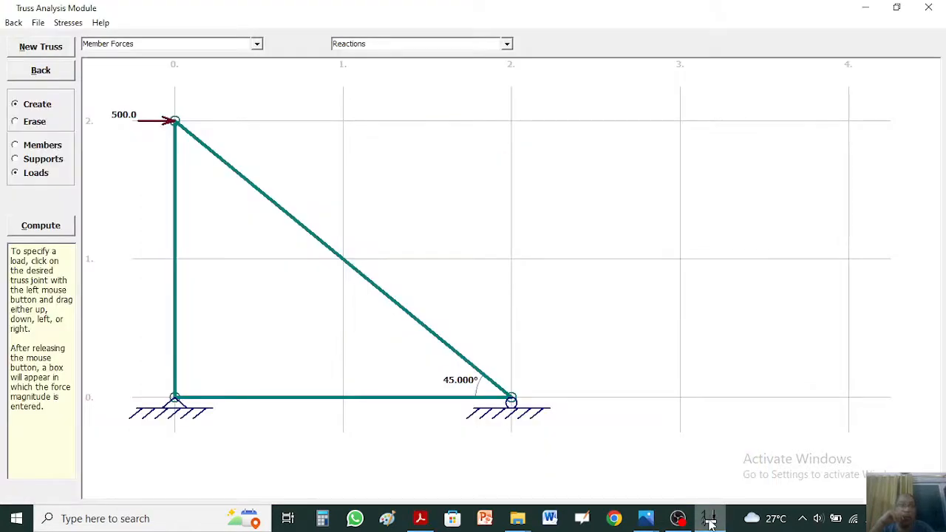
click(44, 226)
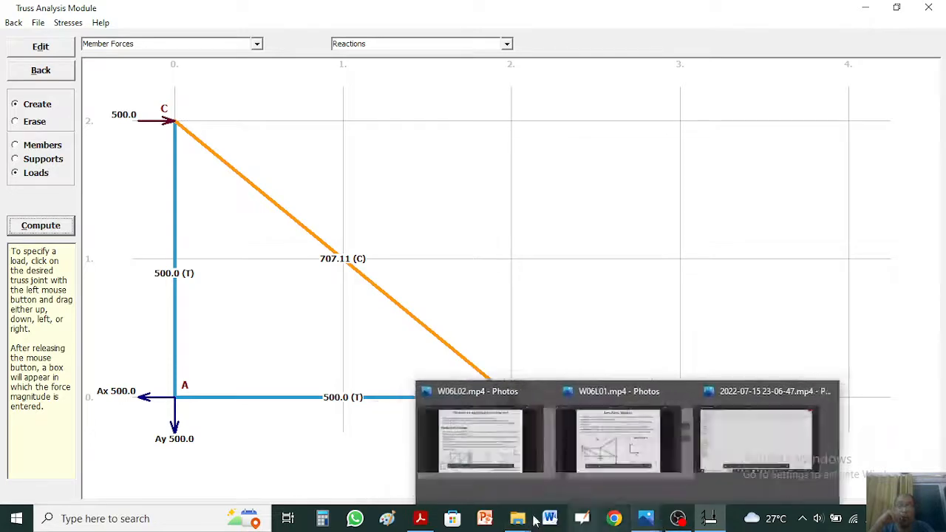
Compare the computed truss forces with the PDF solution for joints B, C and A, and view the list of support reactions
click(420, 518)
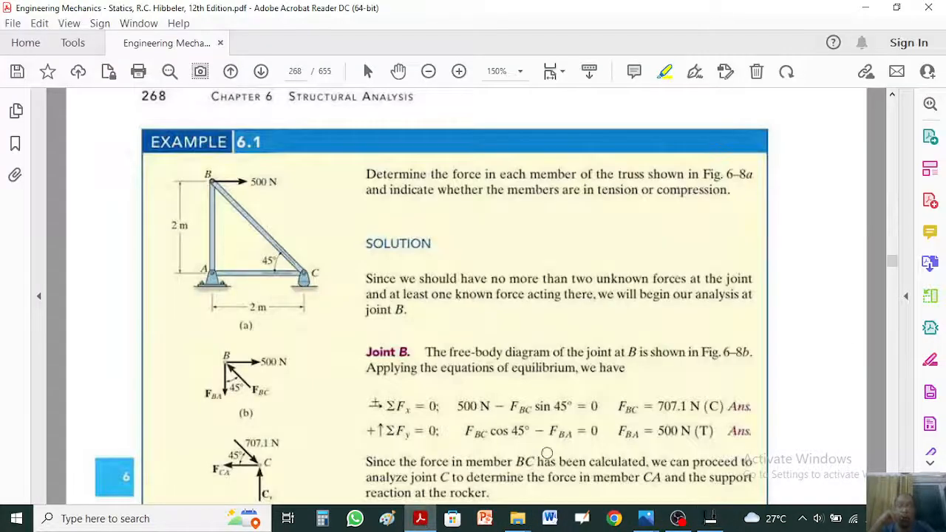
scroll(839, 498, down, 1)
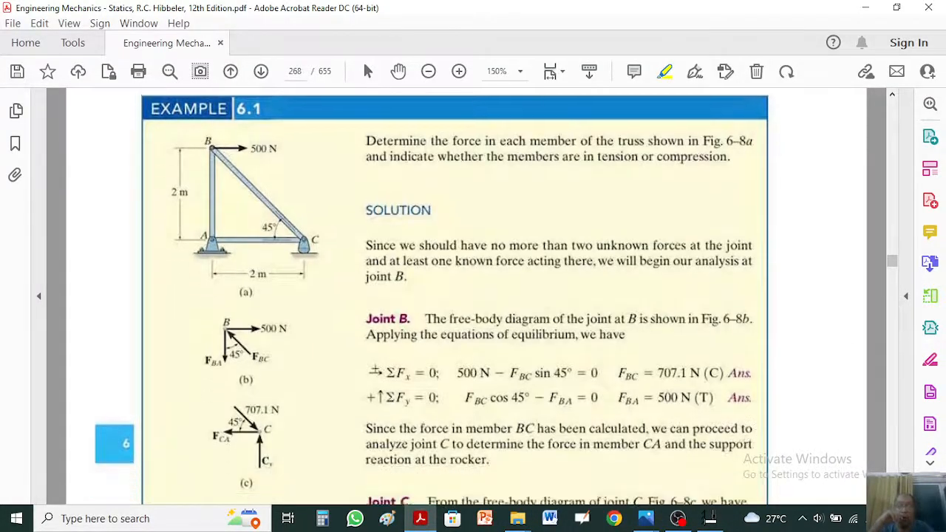
scroll(473, 295, down, 4)
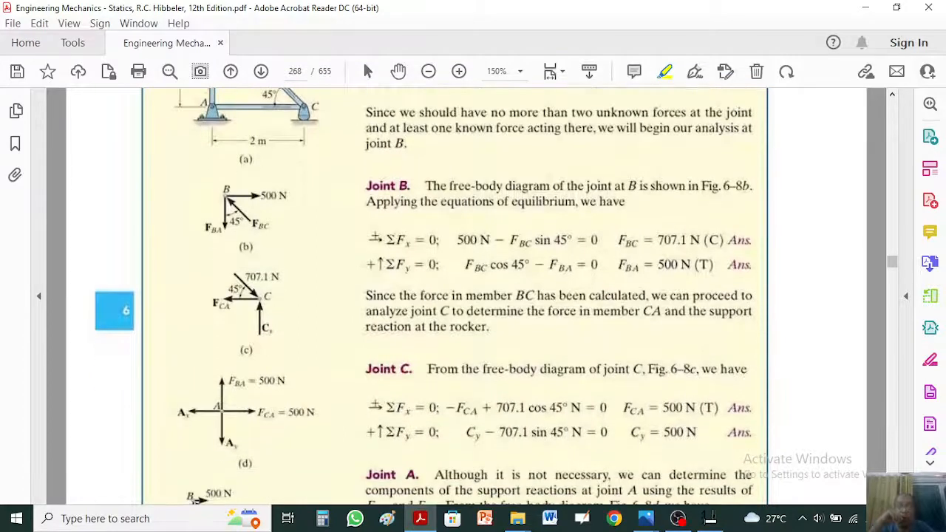
scroll(473, 296, down, 1)
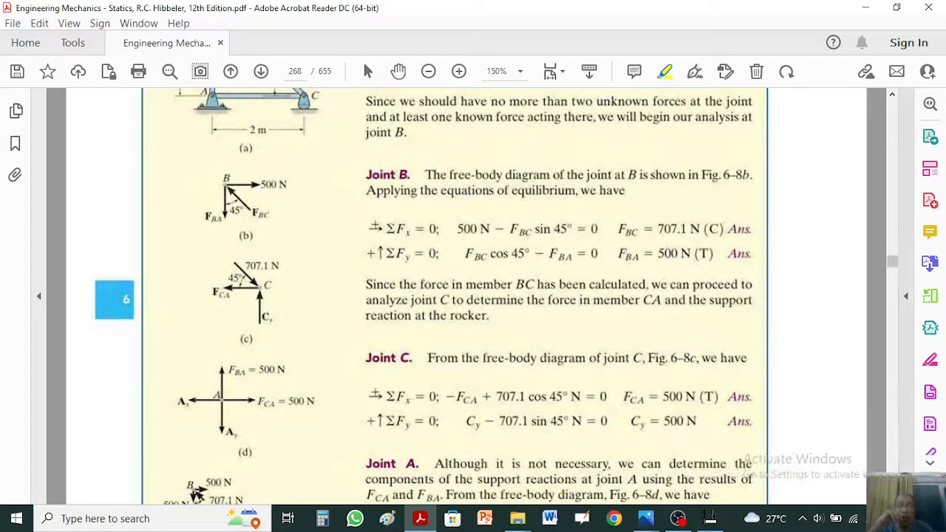
scroll(473, 296, down, 2)
scroll(683, 483, down, 3)
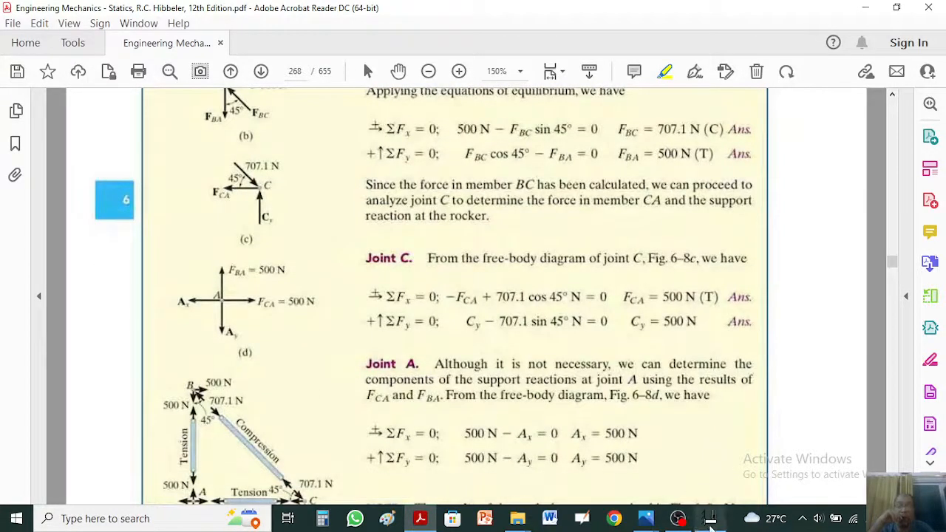
click(710, 519)
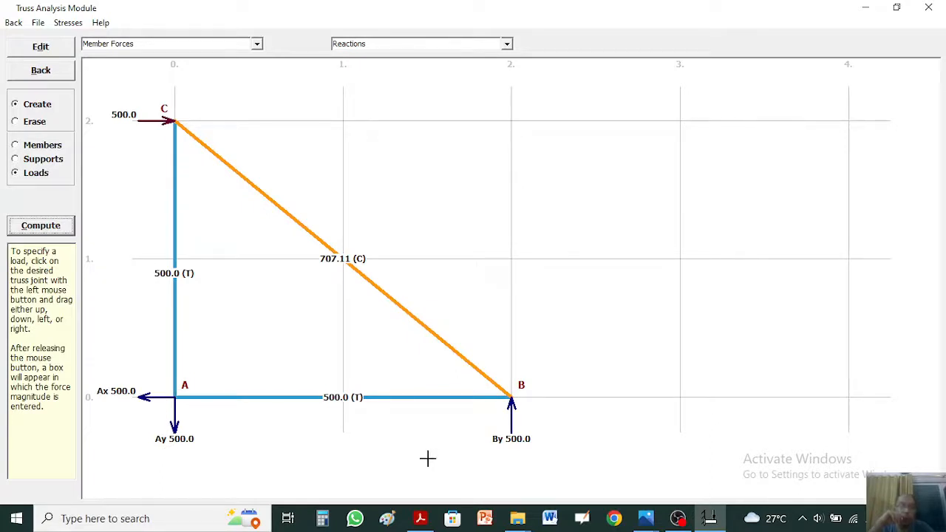
click(507, 44)
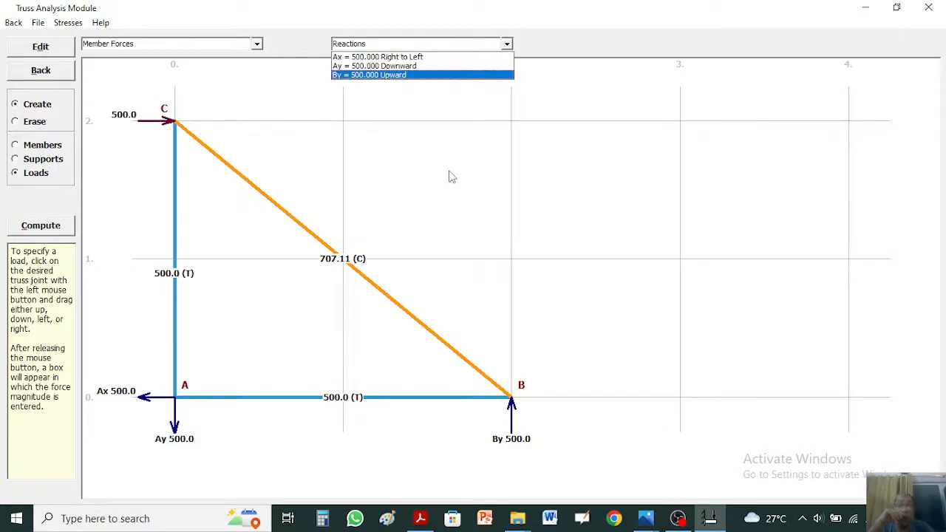
drag(175, 120, 440, 121)
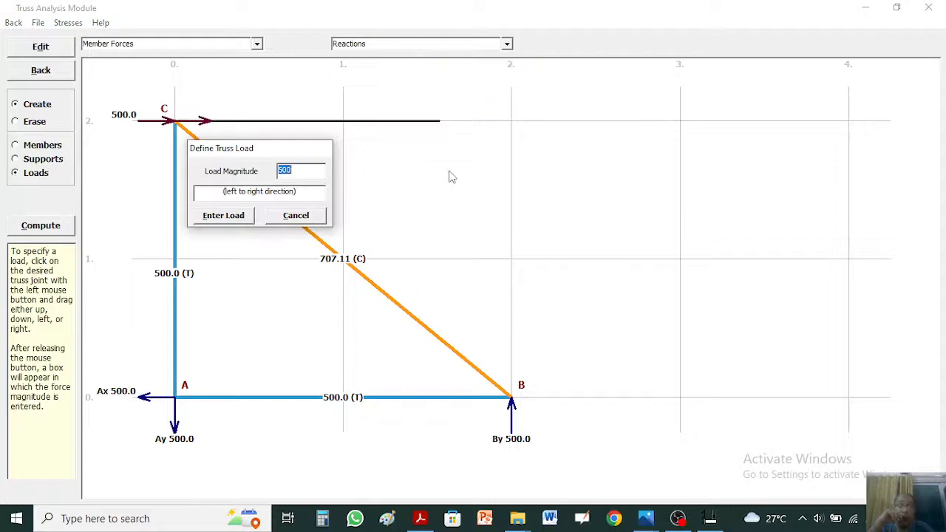
click(299, 214)
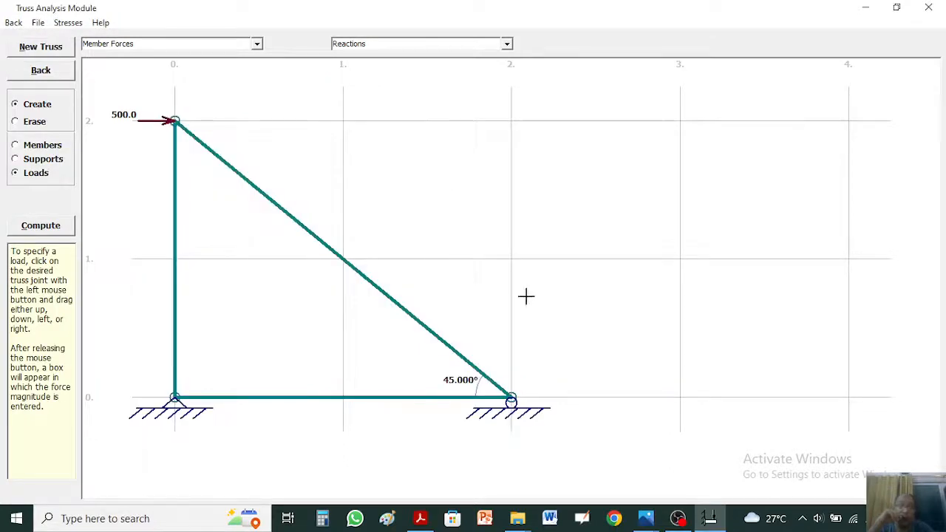
click(679, 520)
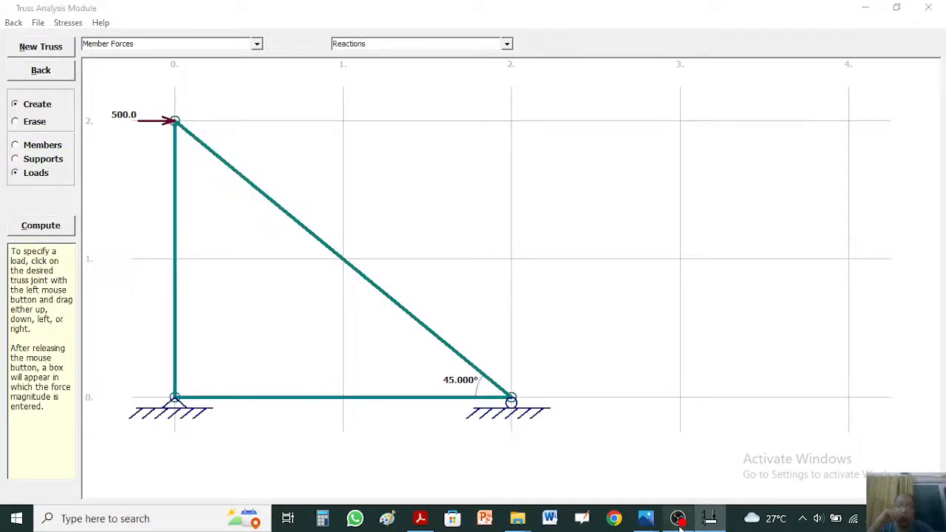